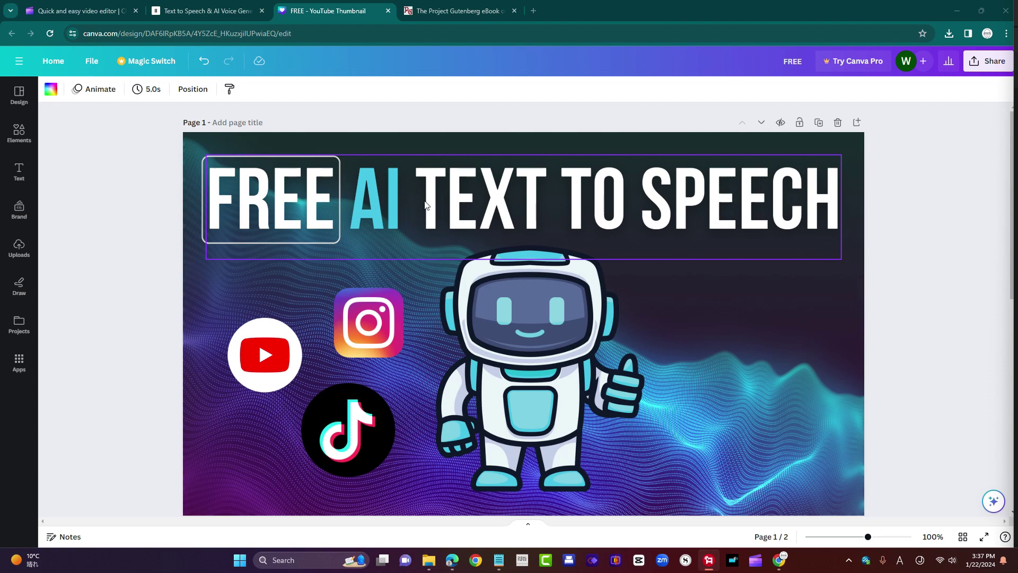
- Scroll the Canva thumbnail design to page 2, then switch to the Clipchamp editor tab
scroll(589, 350, down, 8)
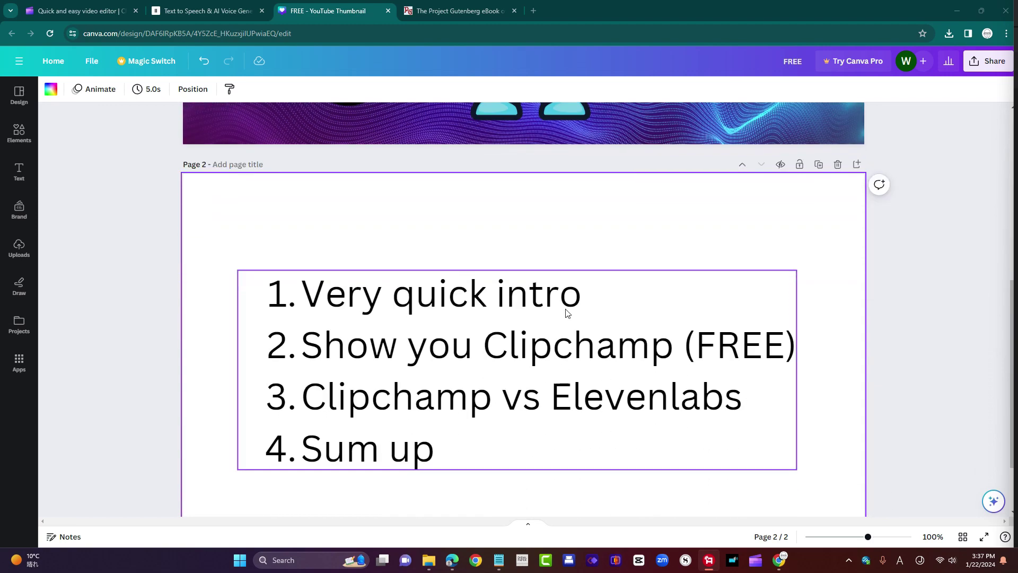
scroll(397, 337, down, 1)
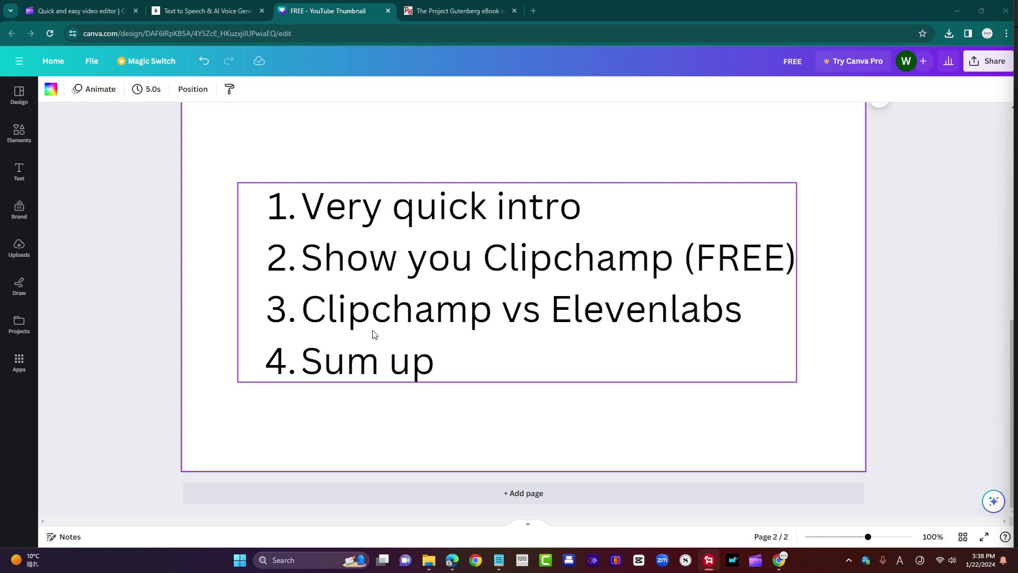
scroll(373, 334, up, 5)
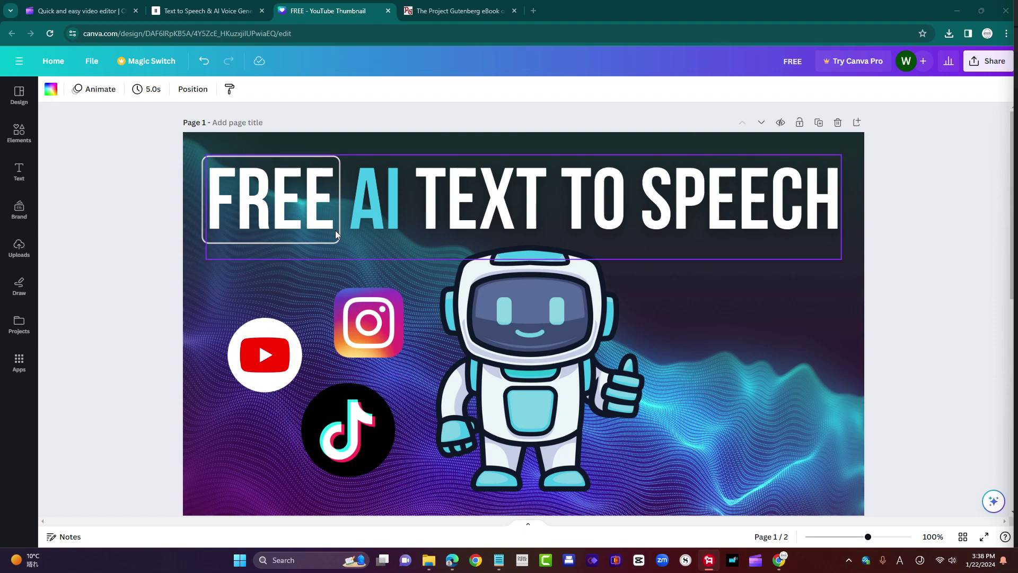
scroll(415, 379, down, 2)
scroll(416, 380, down, 5)
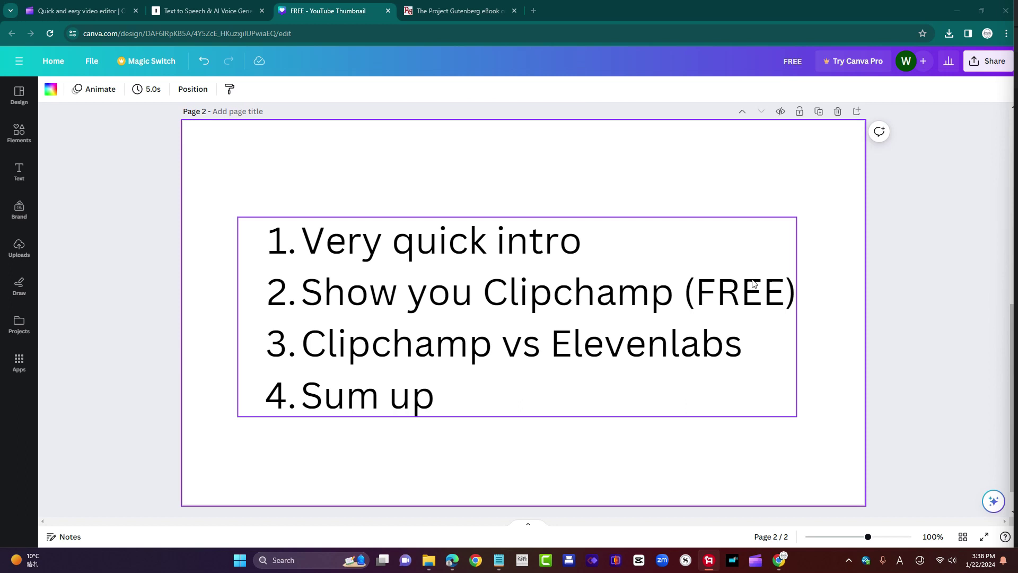
click(73, 10)
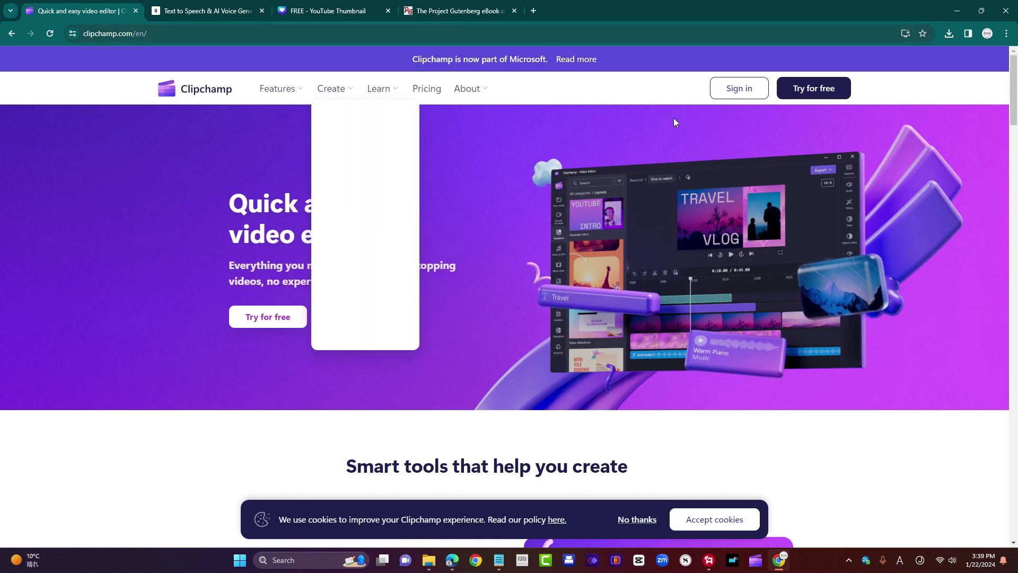
- Sign in to start a new Clipchamp project and show the Record & create options
click(733, 92)
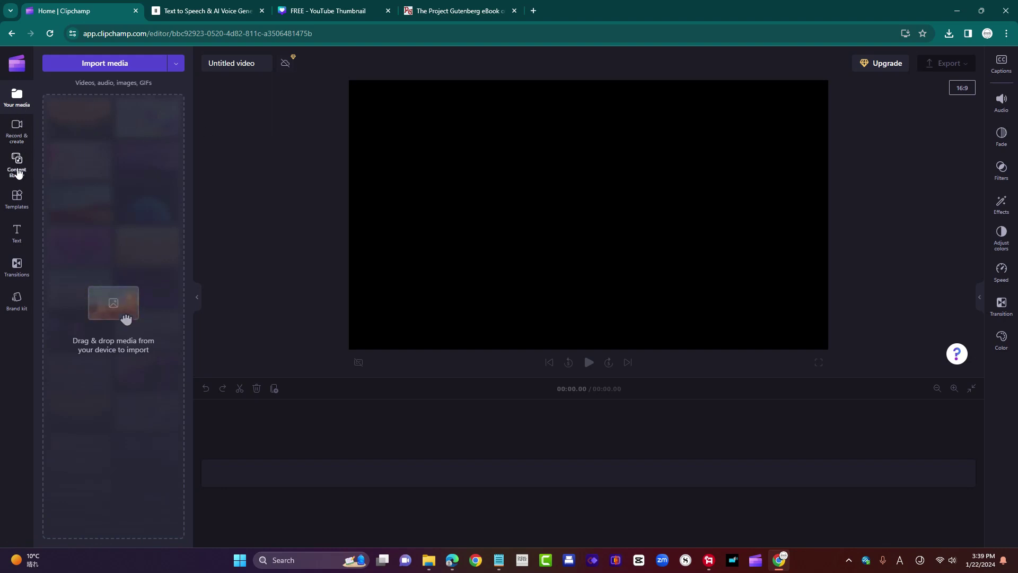
click(17, 130)
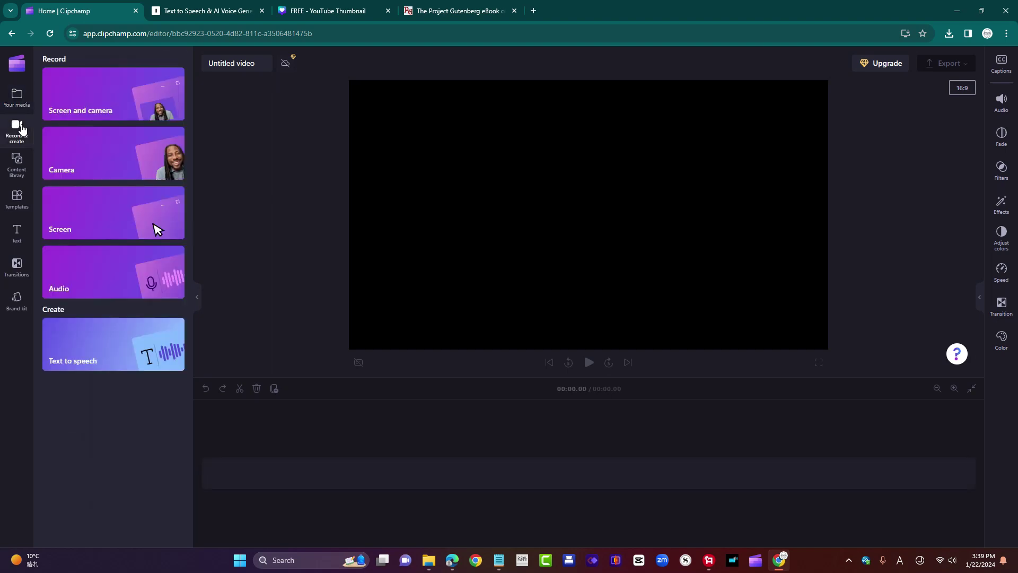
- Add a text-to-speech clip, keep English (United States), and browse the voice list for Tony
click(97, 366)
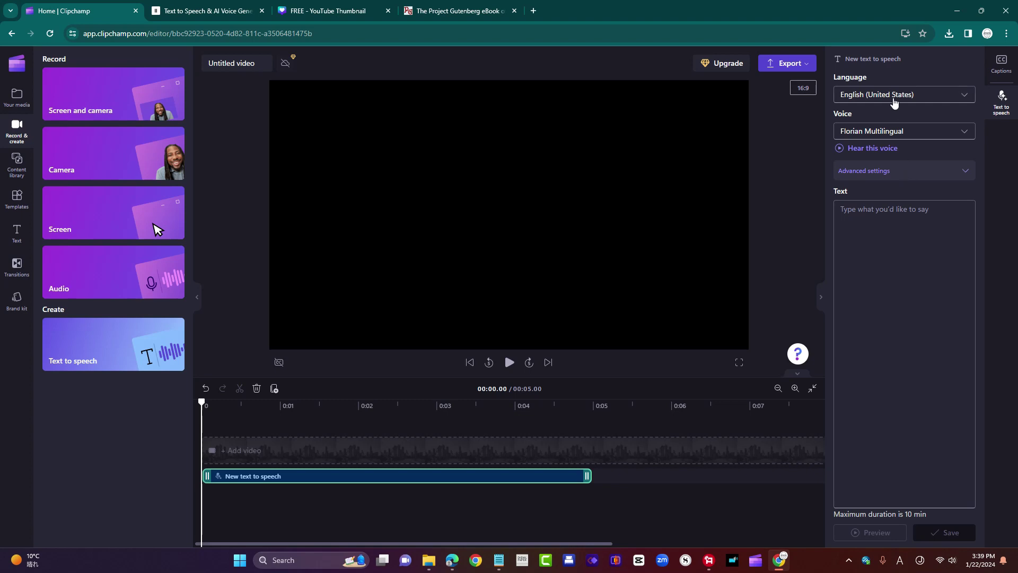
click(895, 103)
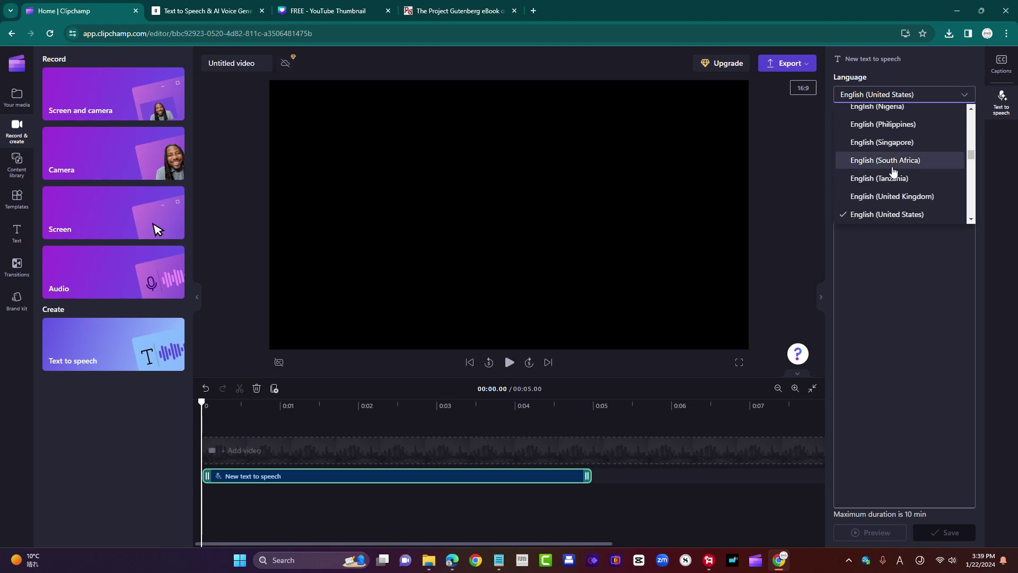
click(897, 97)
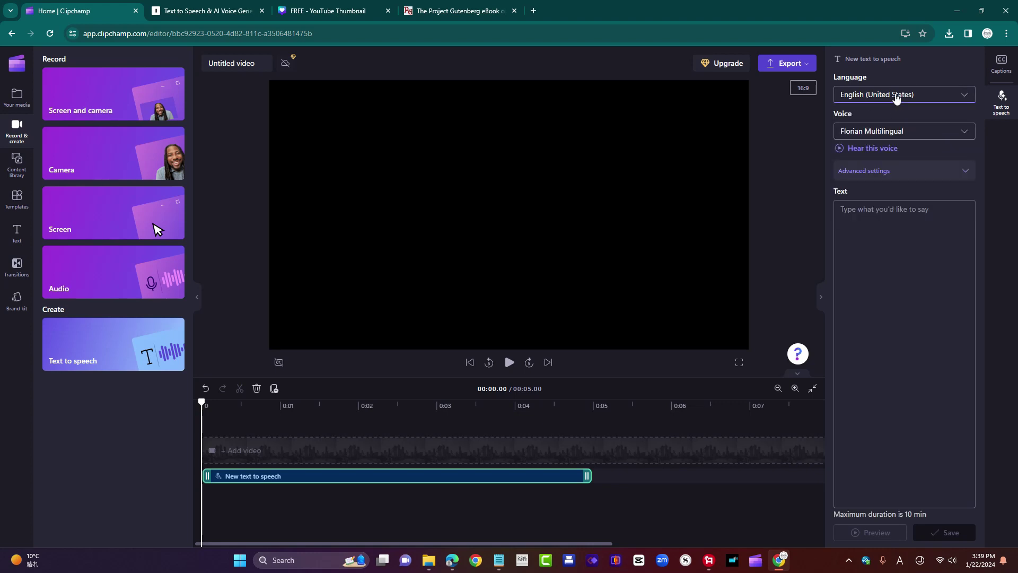
click(891, 136)
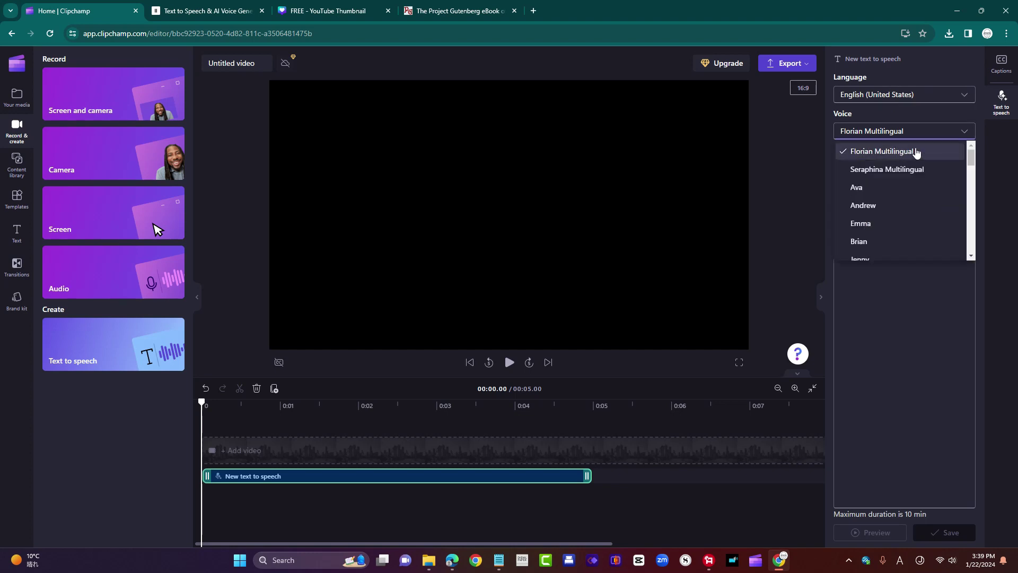
scroll(905, 191, down, 3)
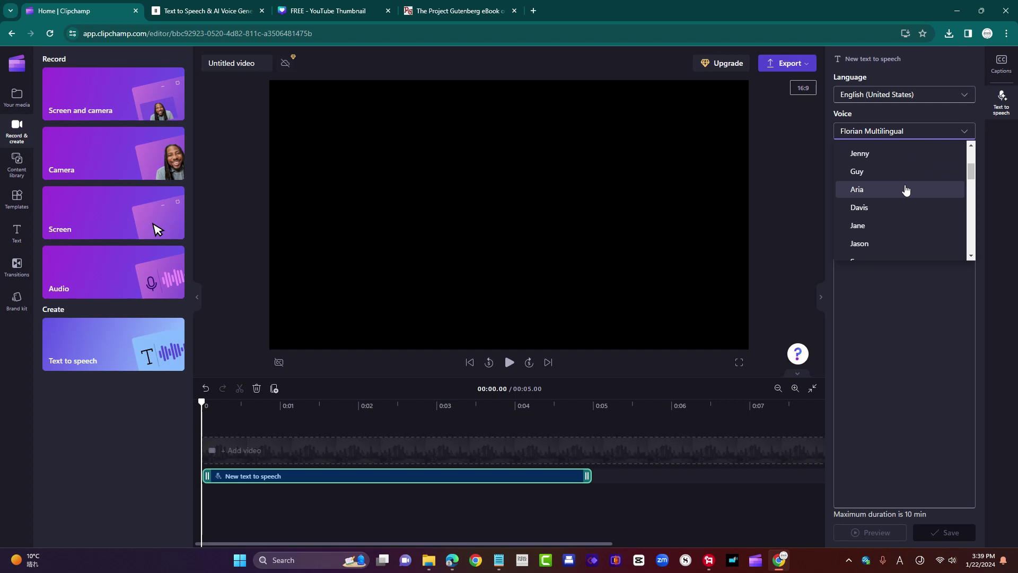
scroll(906, 190, up, 3)
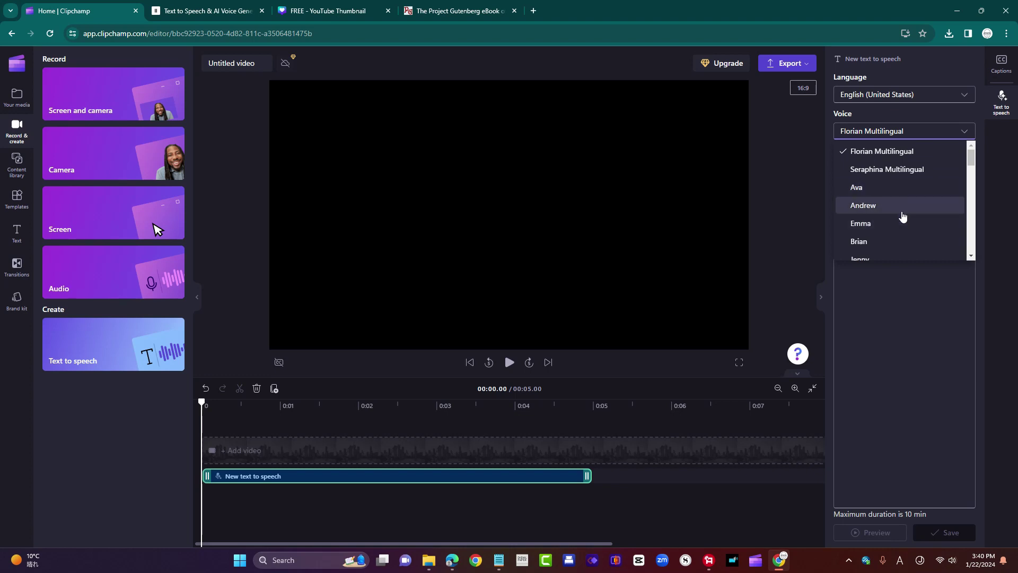
scroll(903, 216, down, 4)
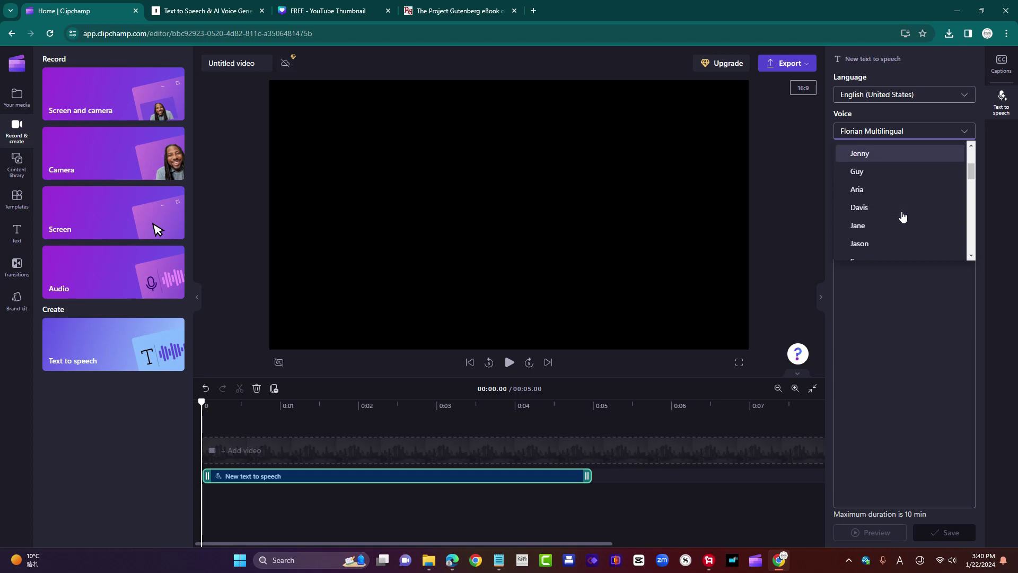
scroll(904, 216, down, 1)
- Choose the Tony voice and review Advanced settings, leaving emotion Neutral and vocal pitch Default
click(887, 191)
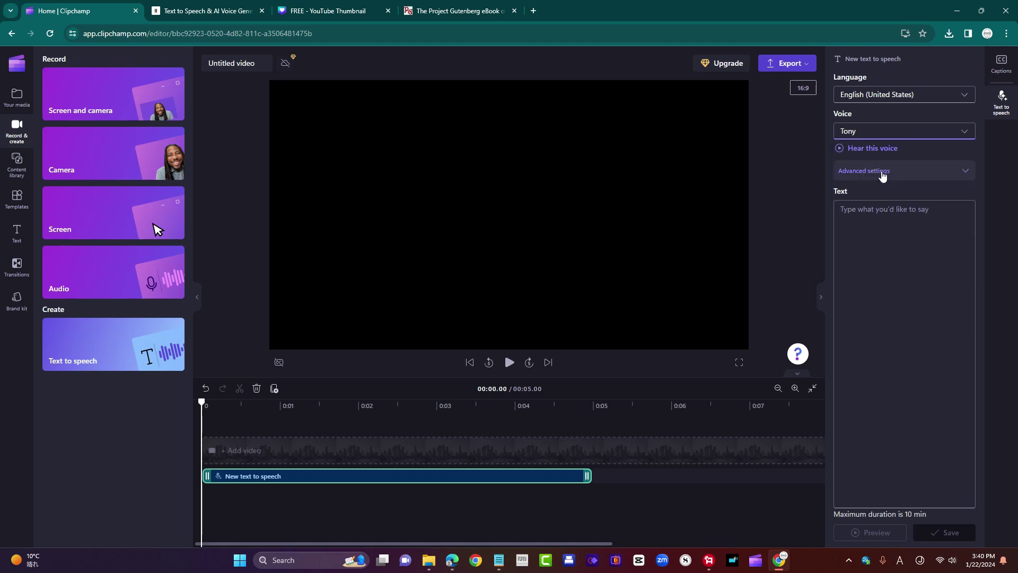
click(882, 174)
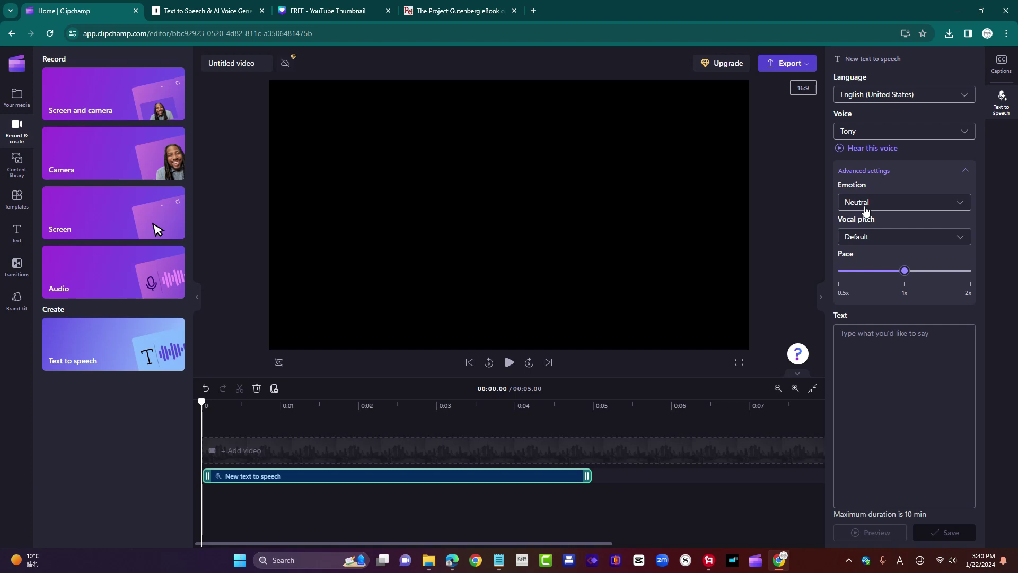
click(865, 208)
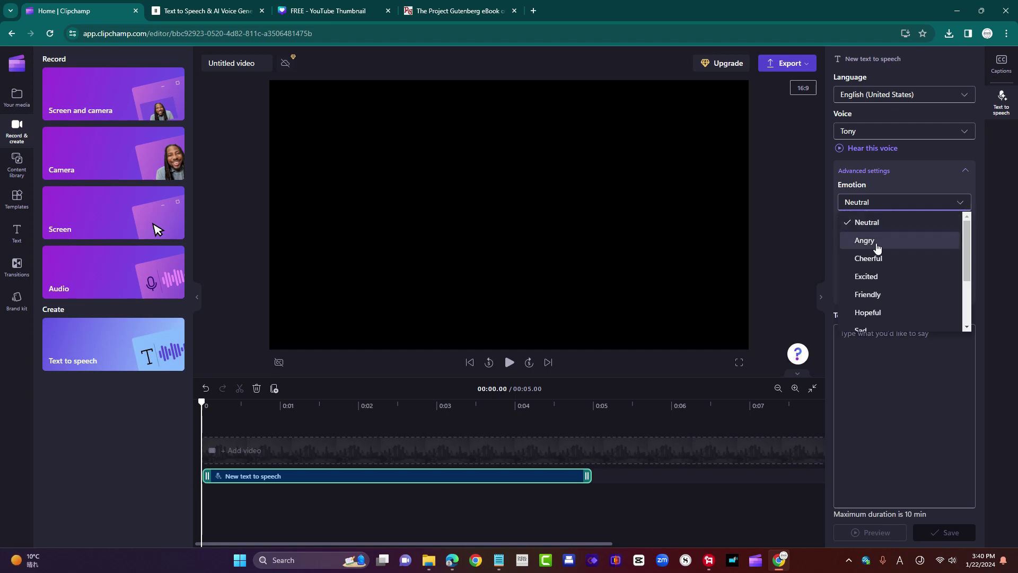
scroll(883, 288, down, 3)
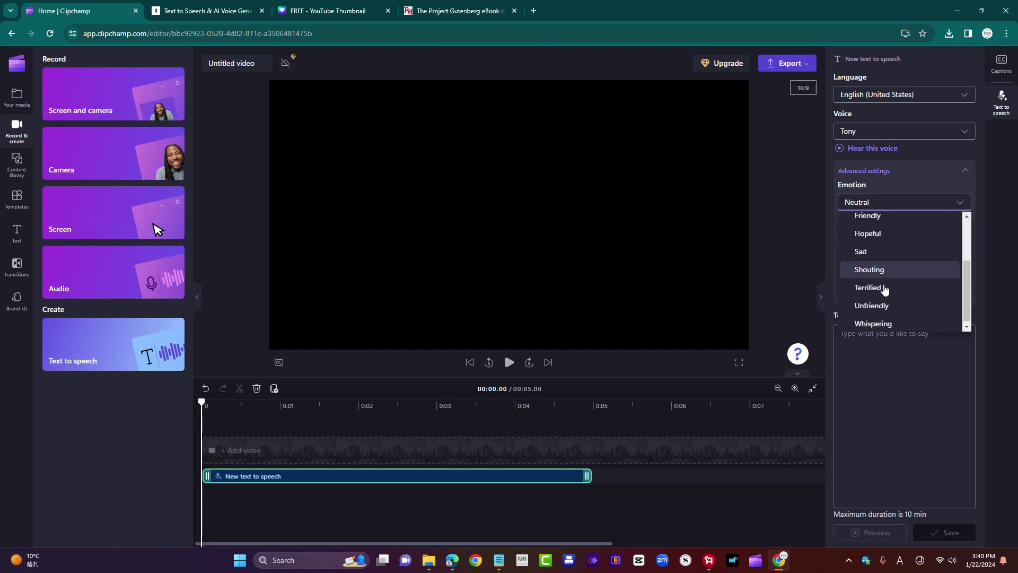
click(913, 183)
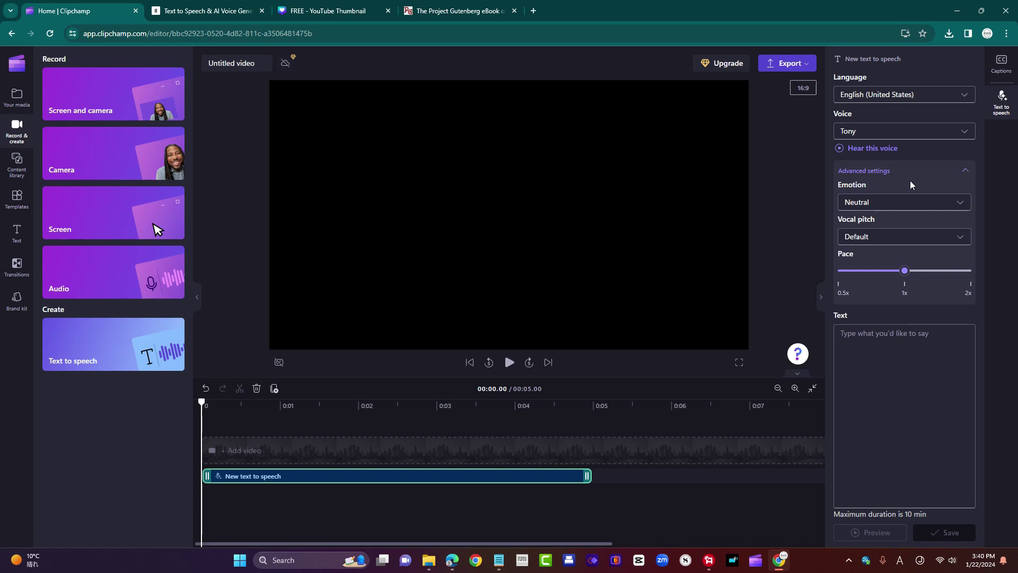
click(892, 237)
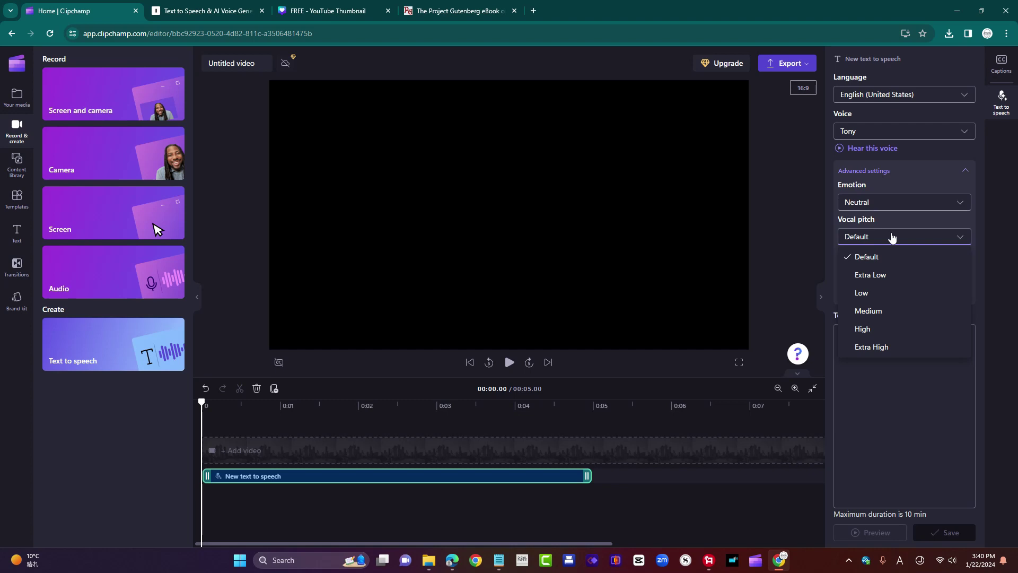
click(904, 230)
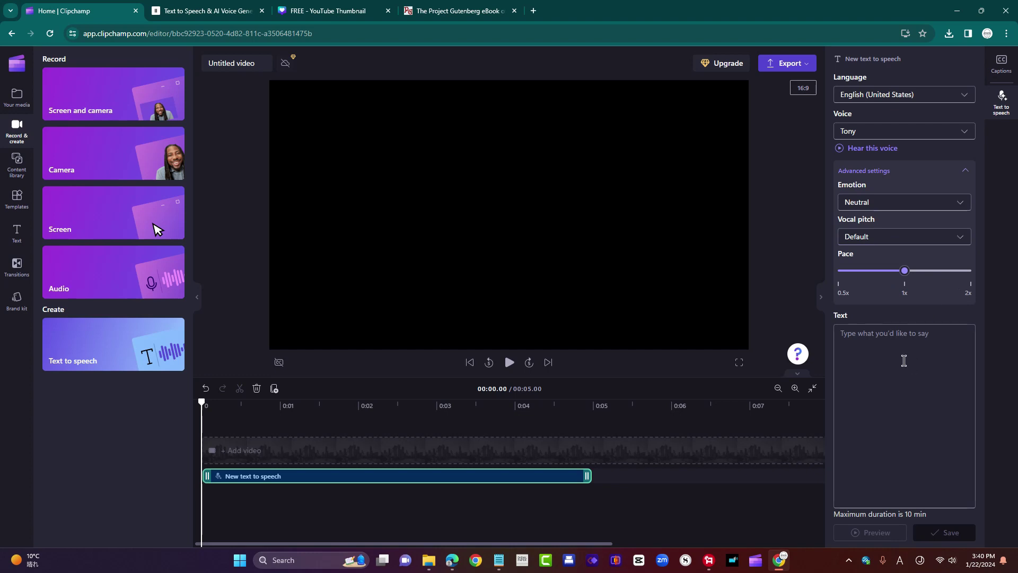
click(884, 344)
- Copy the opening Chapter I paragraph of Alice's Adventures in Wonderland from Gutenberg, then return to Clipchamp
click(462, 15)
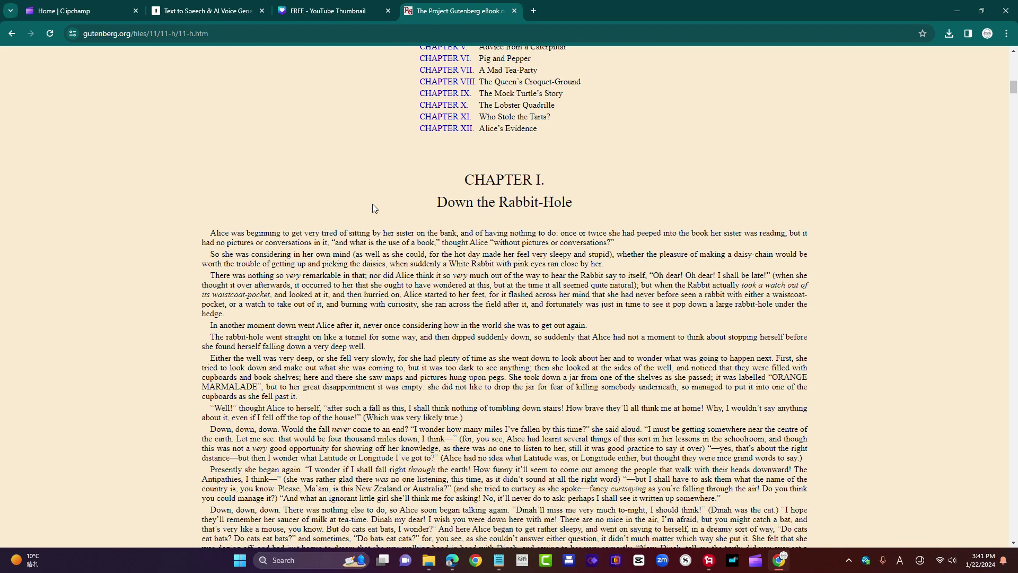
scroll(373, 207, up, 15)
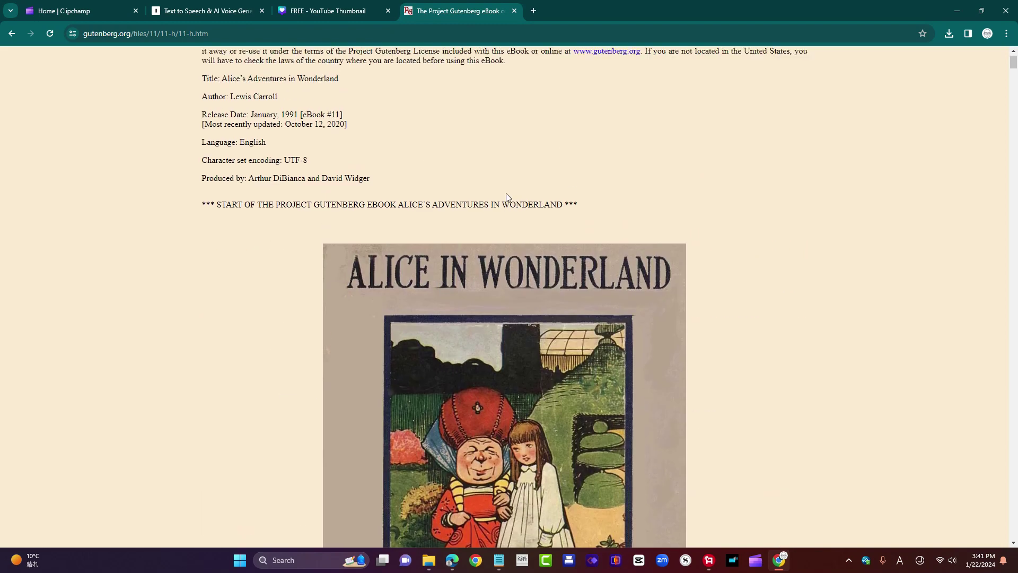
scroll(507, 197, up, 1)
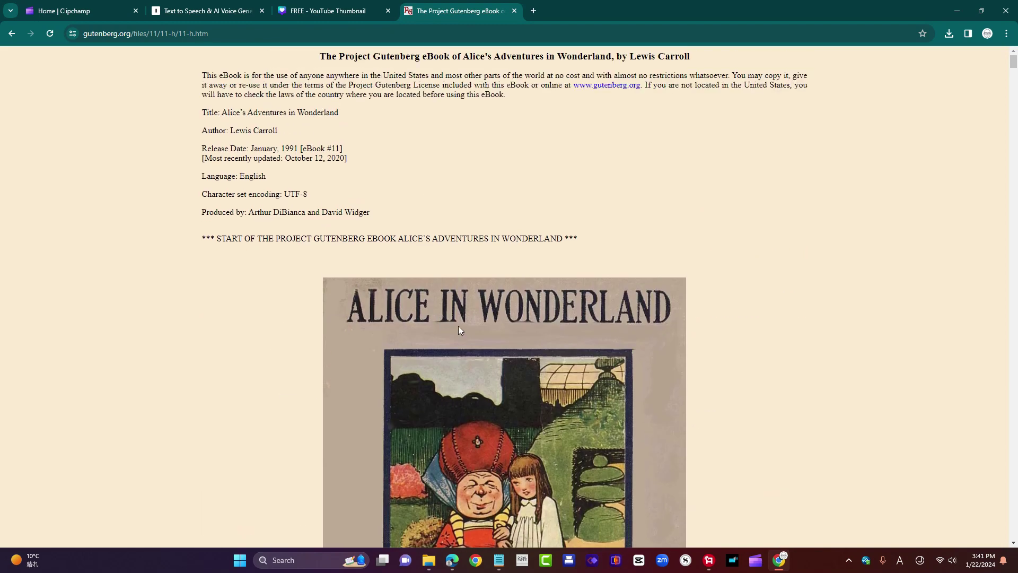
scroll(458, 326, down, 4)
scroll(491, 275, down, 17)
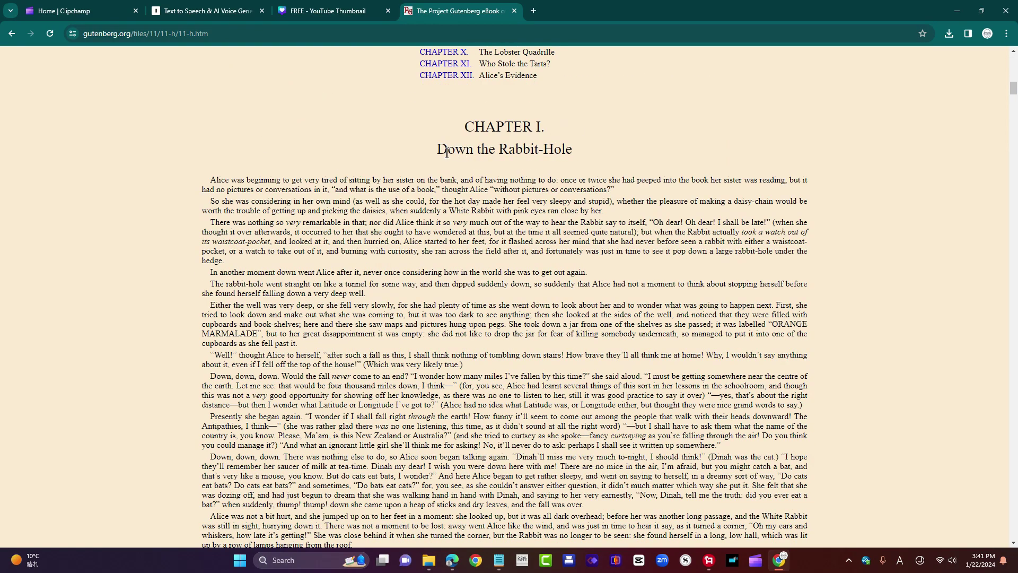
drag(448, 152, 573, 153)
click(235, 180)
drag(211, 180, 623, 195)
key(ctrl+c)
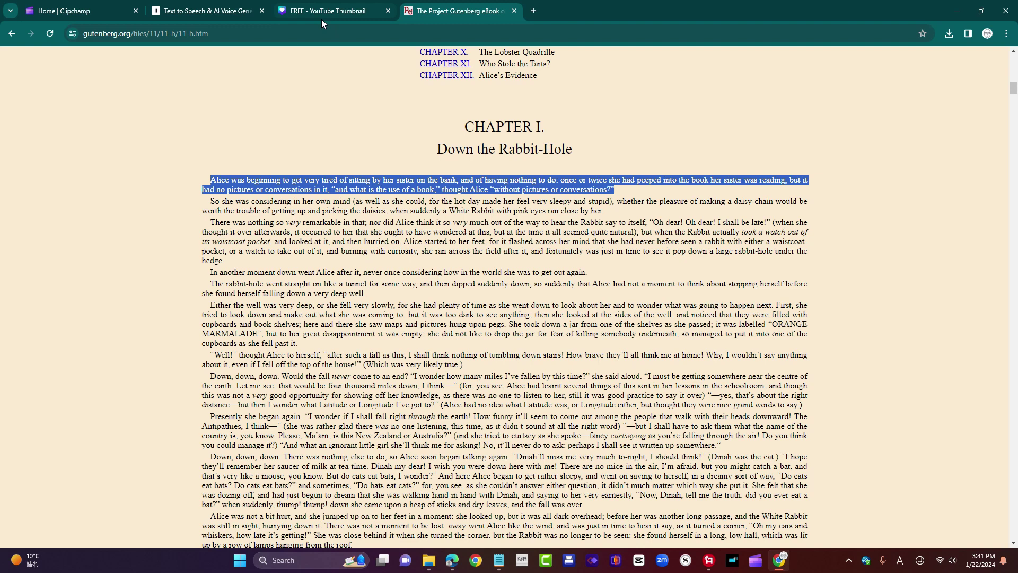
click(79, 11)
- Paste the 'Alice was beginning to get very tired' paragraph into the text box and preview it in Tony's voice
click(898, 369)
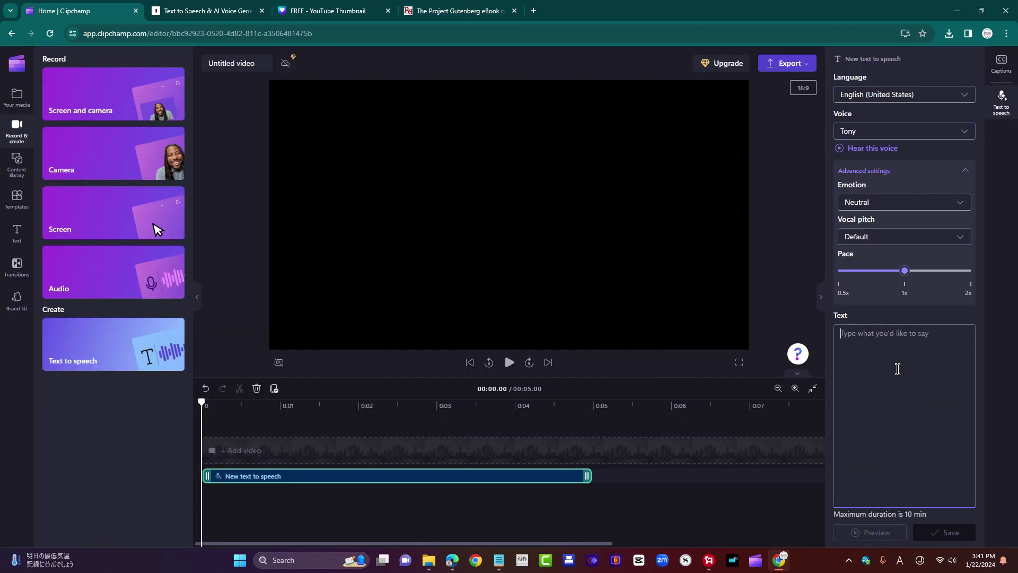
key(ctrl+v)
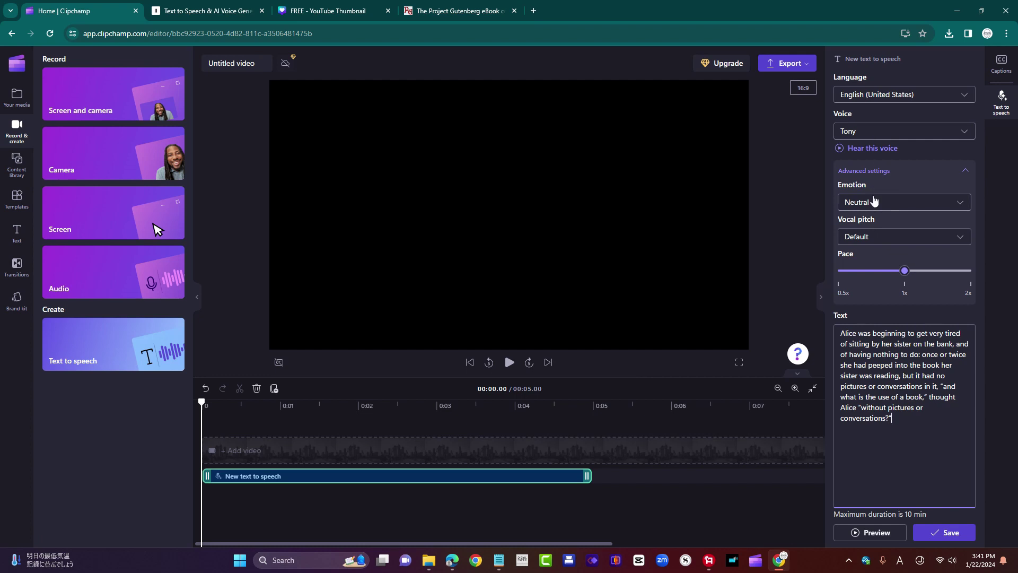
click(875, 532)
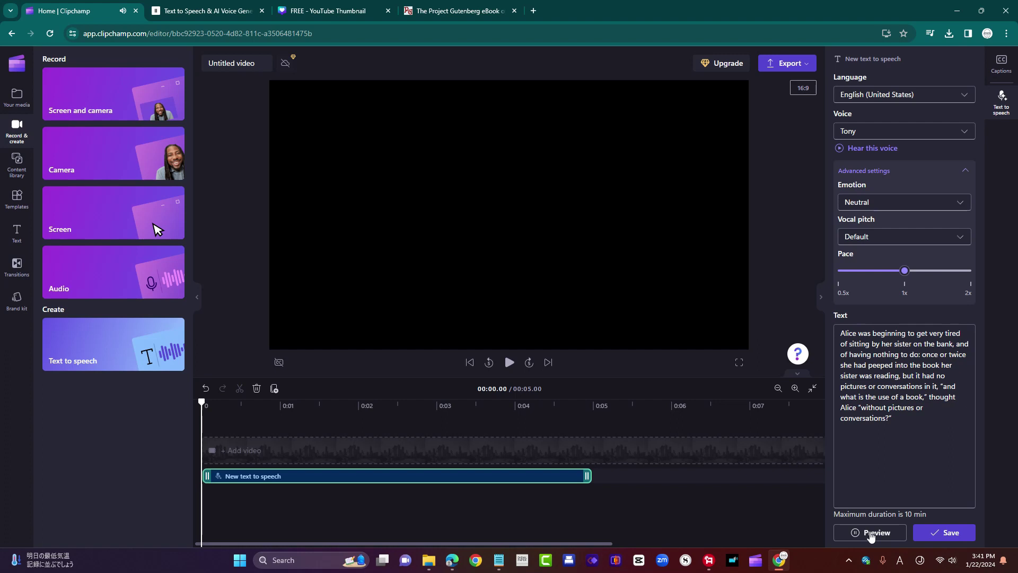
click(871, 533)
- Set the speech emotion to Excited and preview the Alice passage with it
click(878, 208)
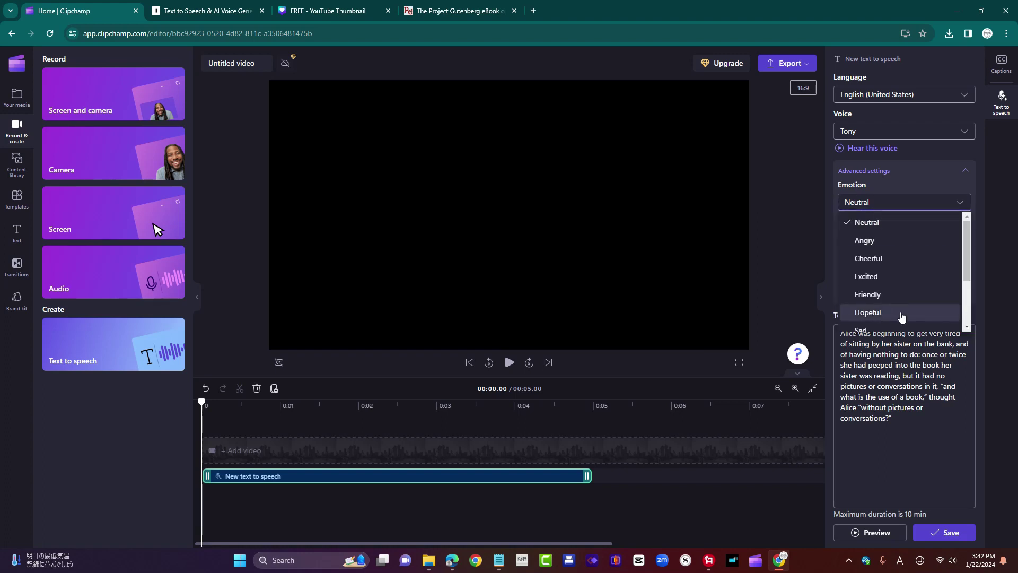
scroll(901, 317, down, 1)
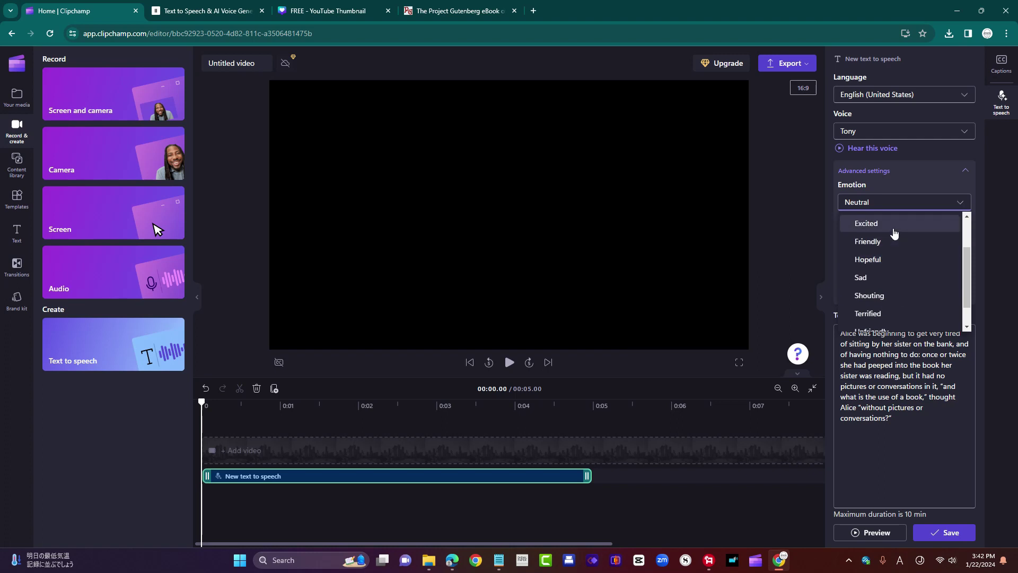
scroll(893, 250, down, 1)
scroll(887, 272, up, 2)
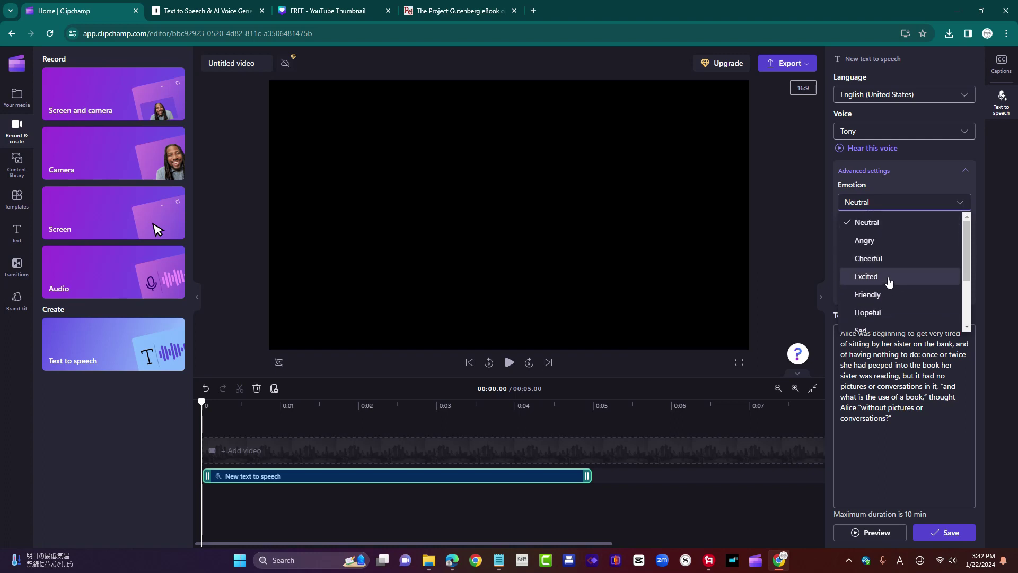
click(887, 276)
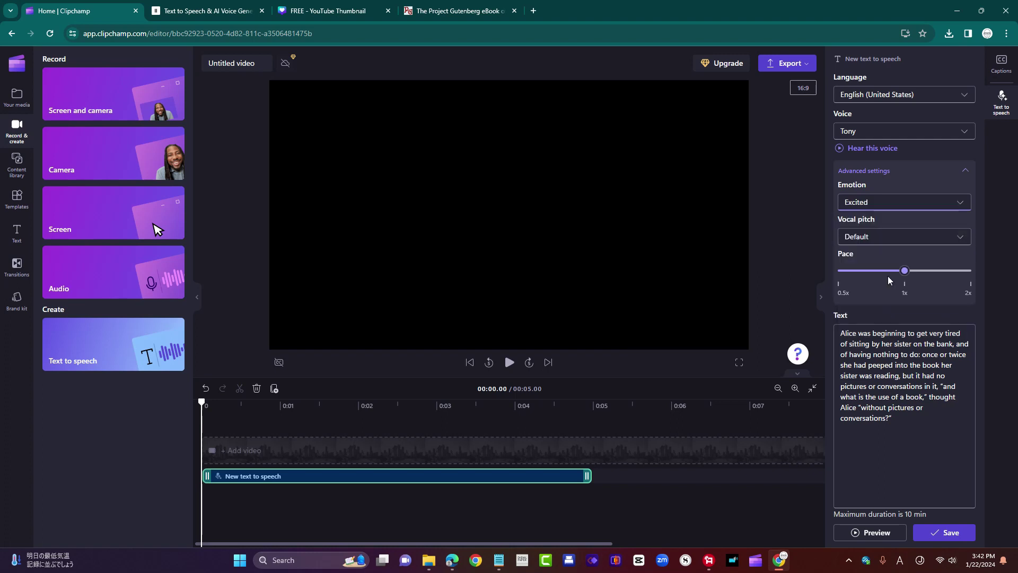
click(859, 535)
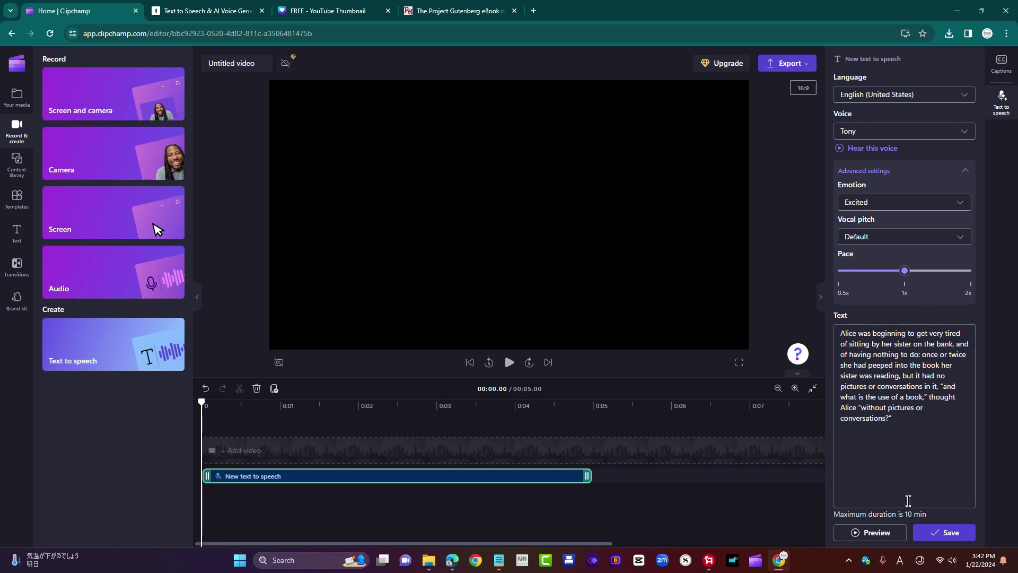
- Save the 17.49-second Alice speech clip to the timeline and show the export quality options
click(942, 536)
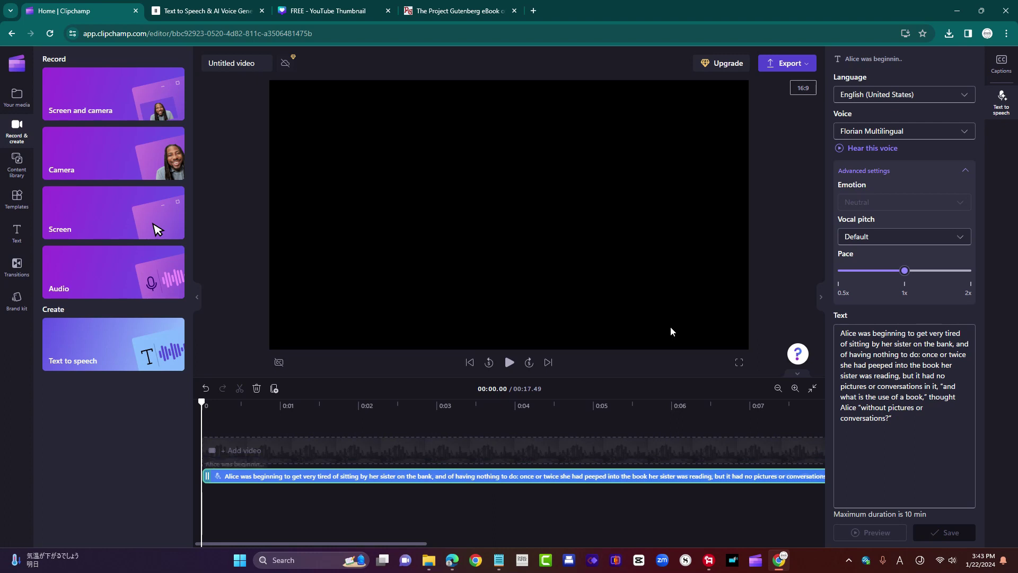
click(790, 63)
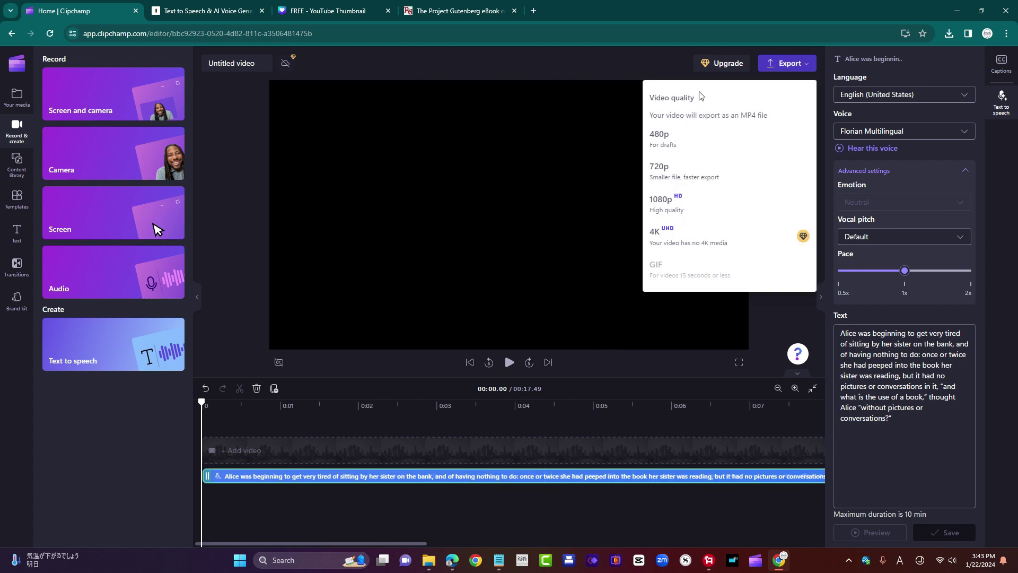
- Export the video at 480p, dismiss the sign-in prompt, and return to the editor
click(675, 140)
click(626, 105)
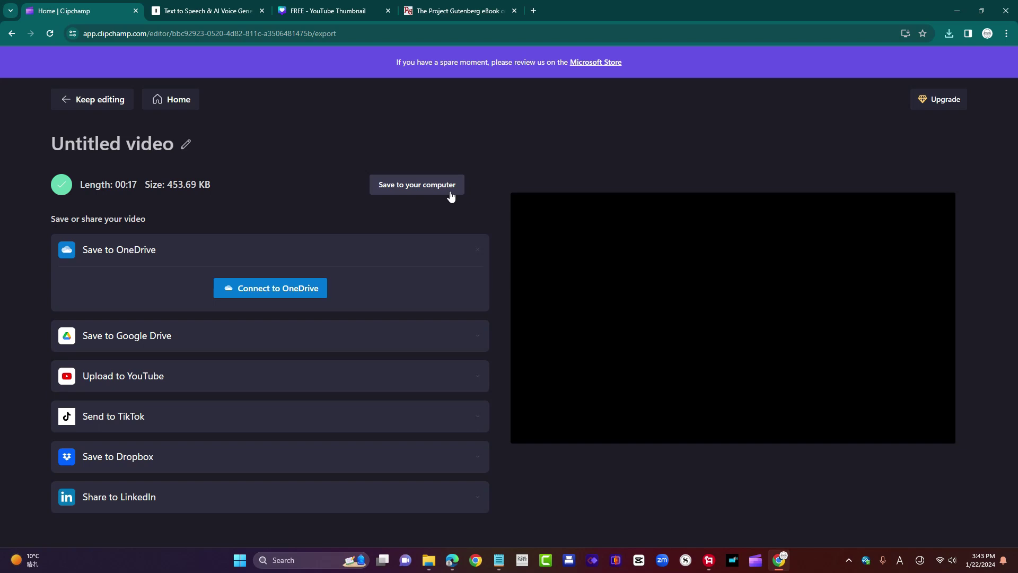
click(81, 99)
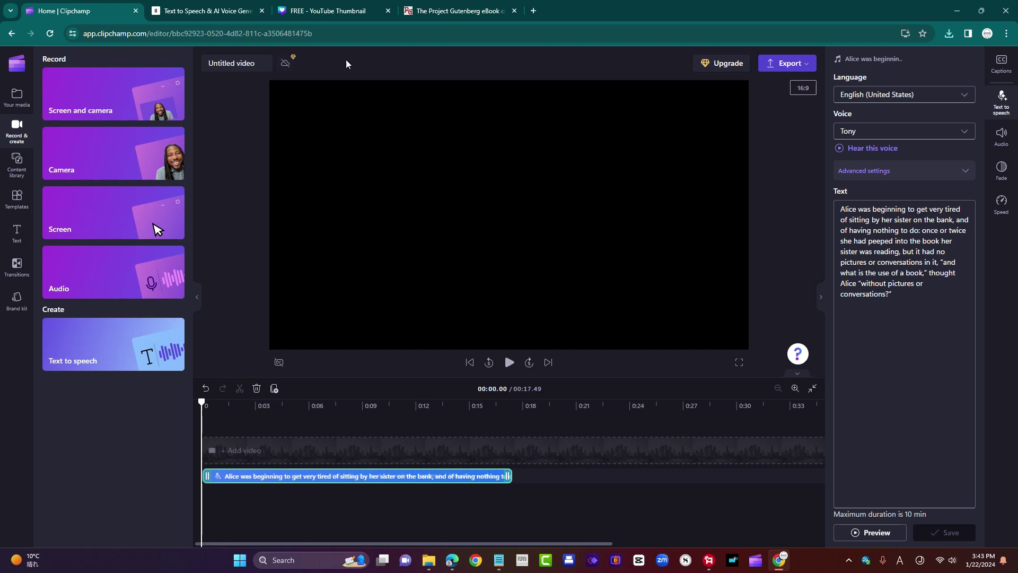
- Switch to the Canva 'FREE - YouTube Thumbnail' tab showing the four-point agenda page
click(343, 14)
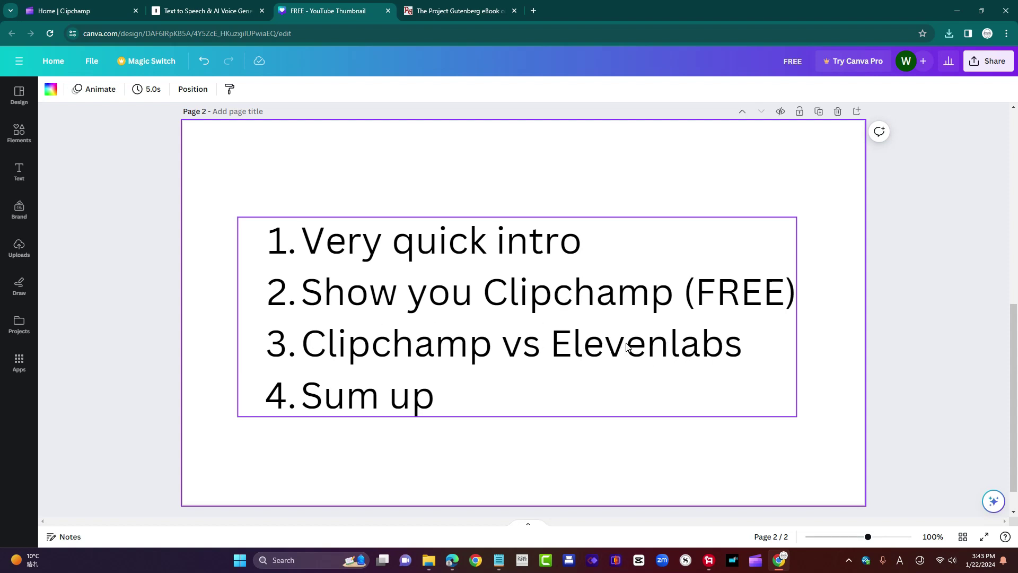
- Switch to the ElevenLabs Generative Voice AI tab, showing an empty text box and voice Daniel
click(225, 10)
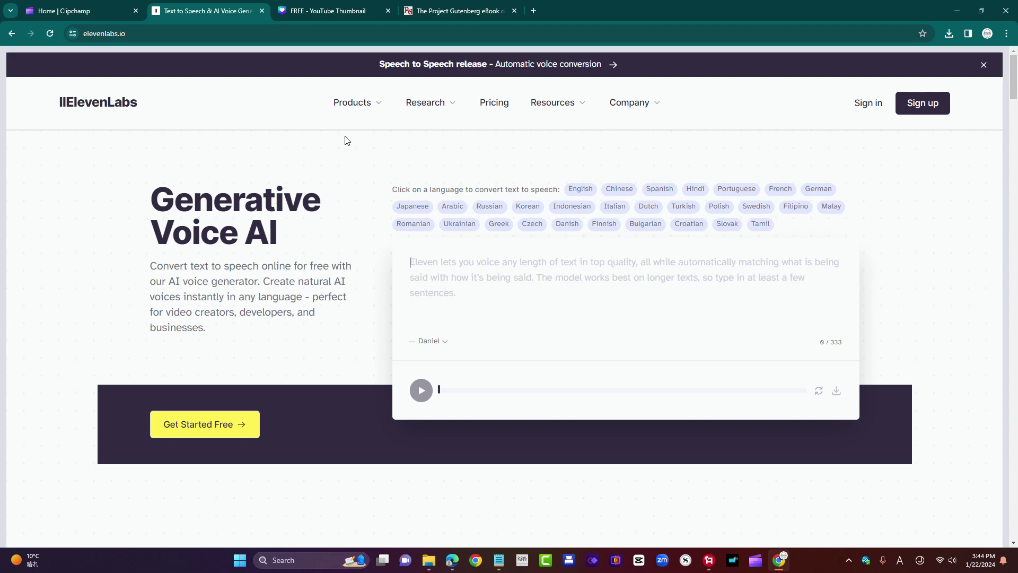
- Return to the Clipchamp tab showing the Alice speech clip settings voiced by Tony
click(80, 11)
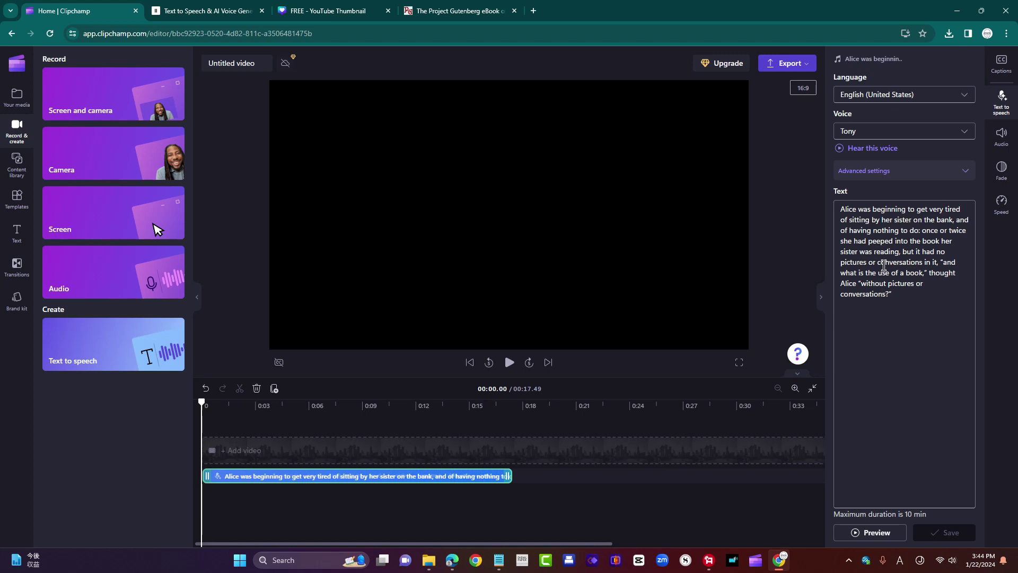
- Paste the Alice paragraph into ElevenLabs' text-to-speech box and play it in the Daniel voice
click(189, 9)
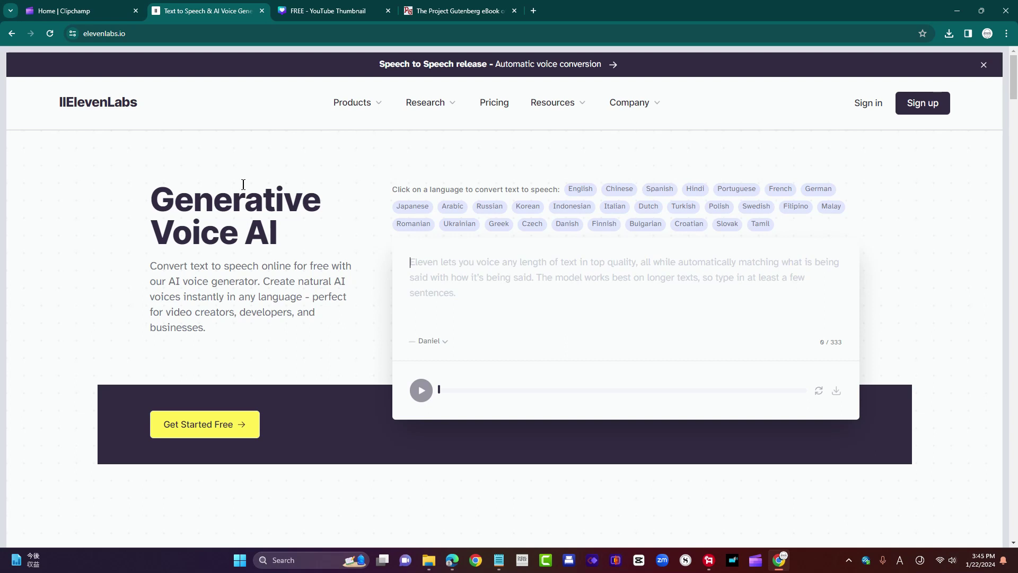
click(449, 286)
key(ctrl+v)
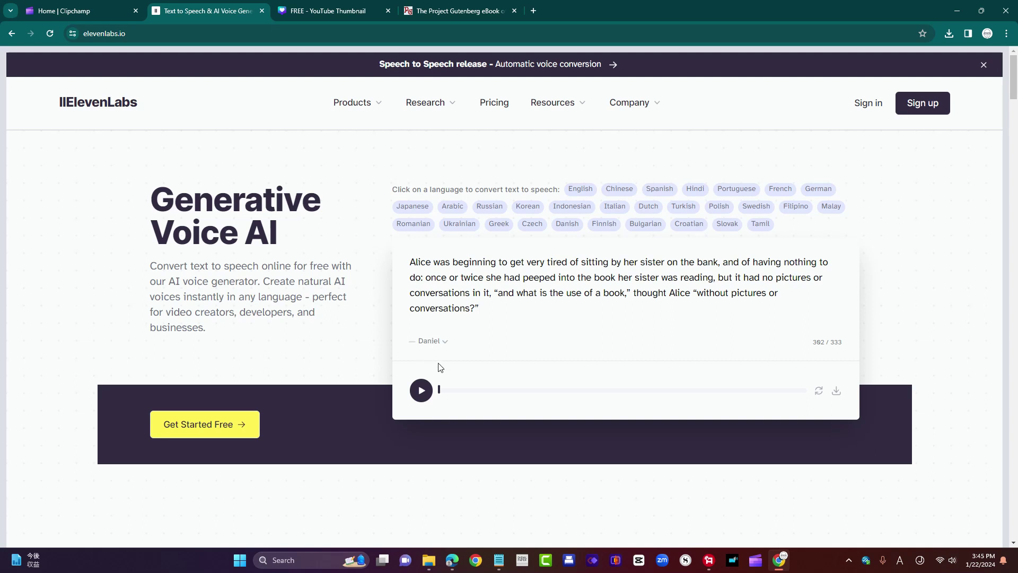
click(422, 392)
click(438, 342)
scroll(438, 398, down, 3)
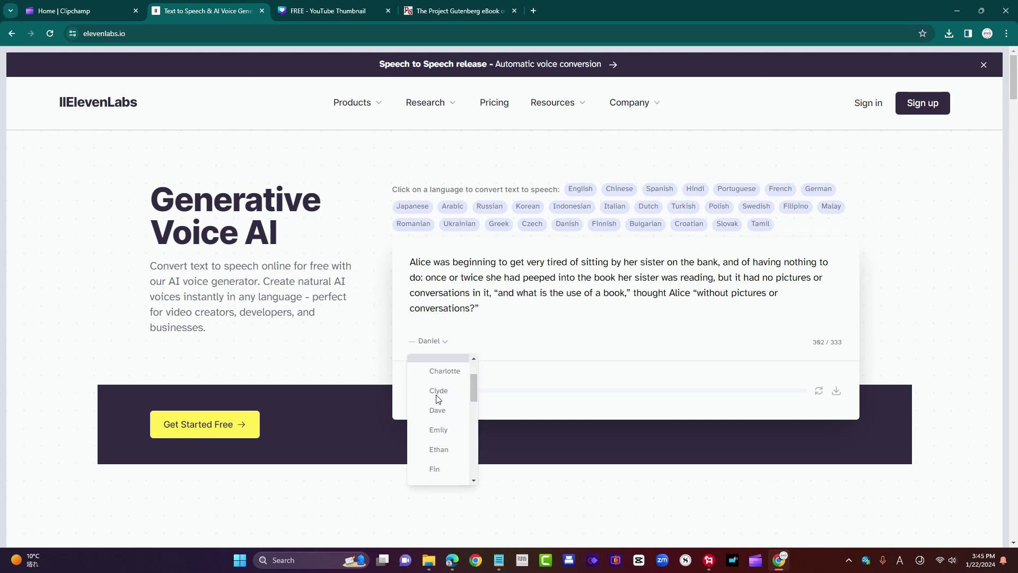
scroll(435, 397, up, 3)
click(468, 311)
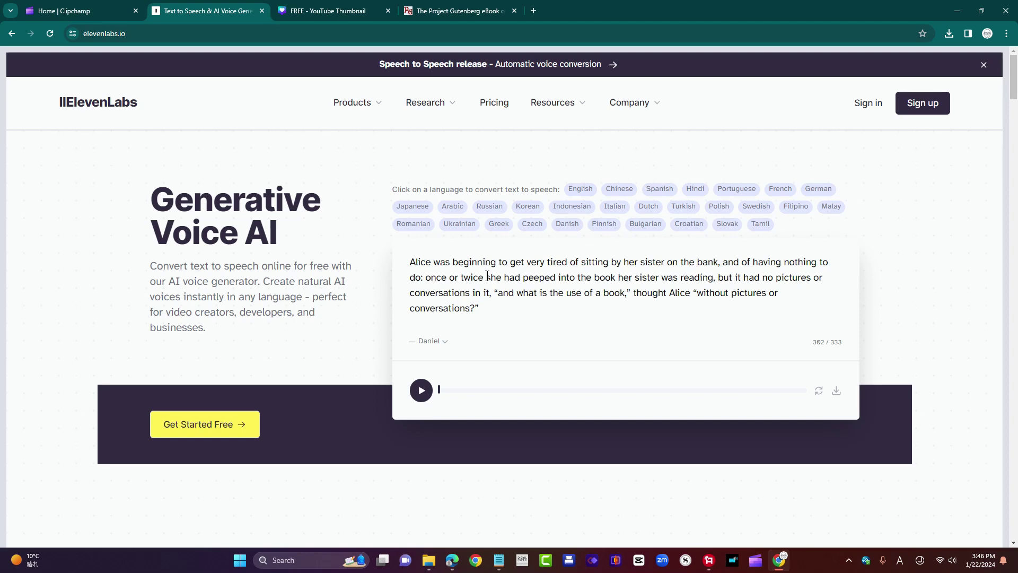
- Open ElevenLabs Pricing and review the Free ($0), Starter ($1/mo) and Creator ($11/mo) plans
click(95, 11)
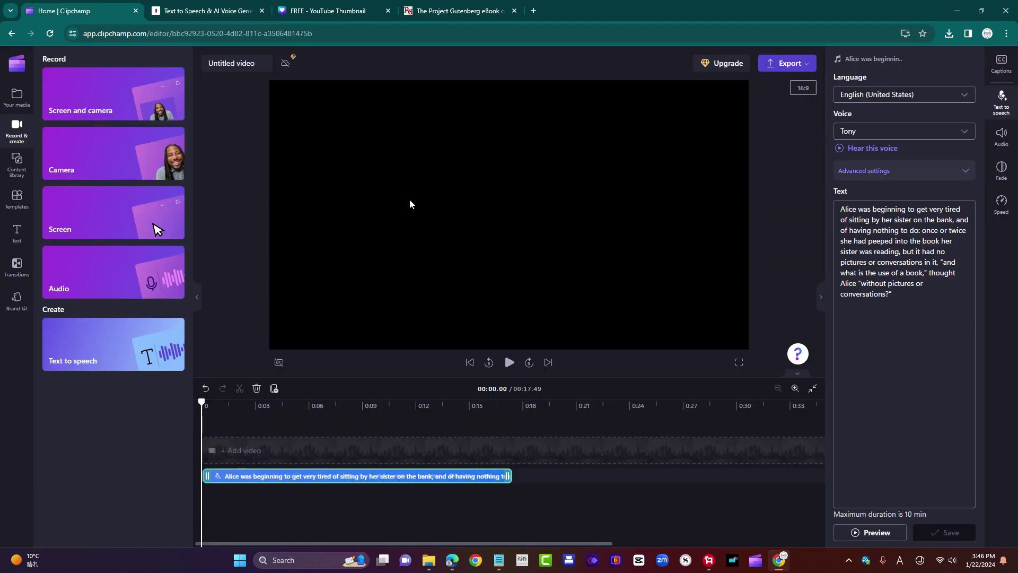
click(202, 10)
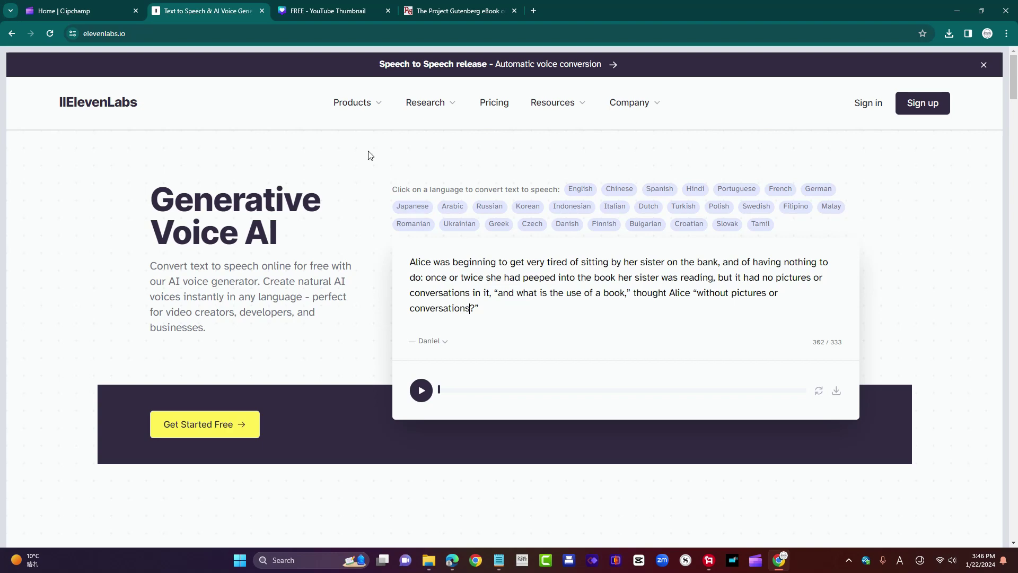
click(493, 112)
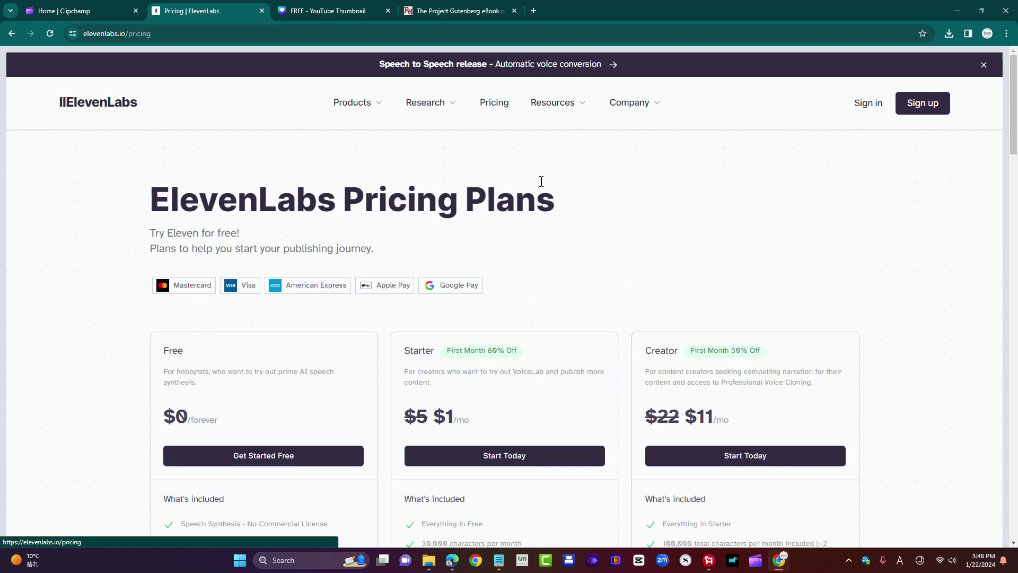
scroll(552, 202, down, 2)
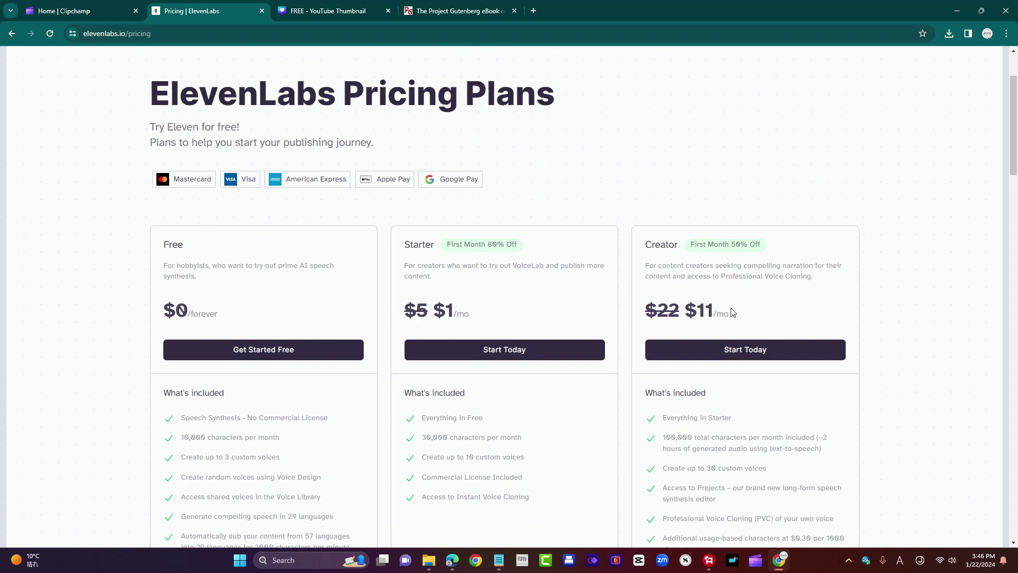
scroll(735, 286, down, 2)
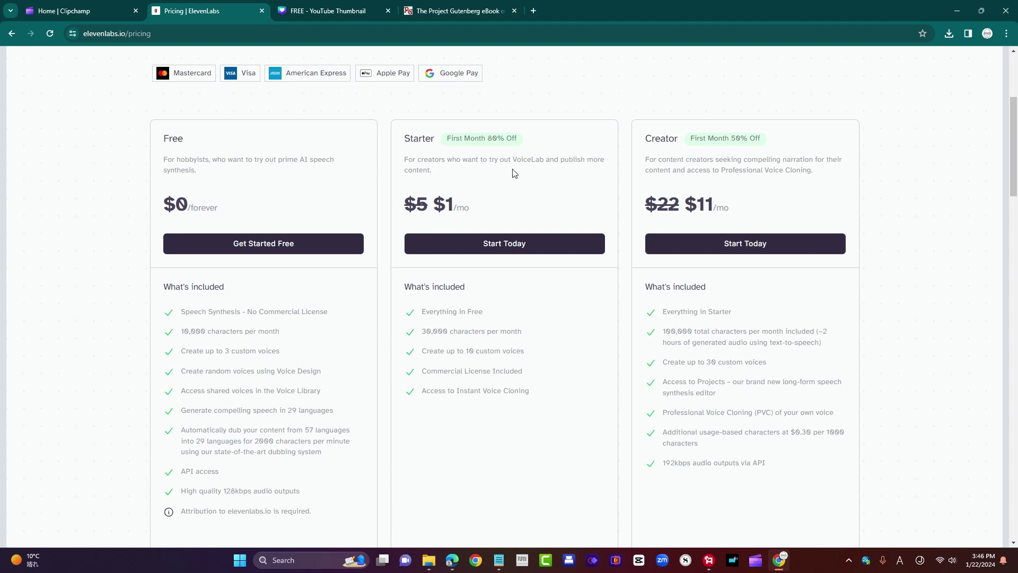
scroll(465, 404, up, 2)
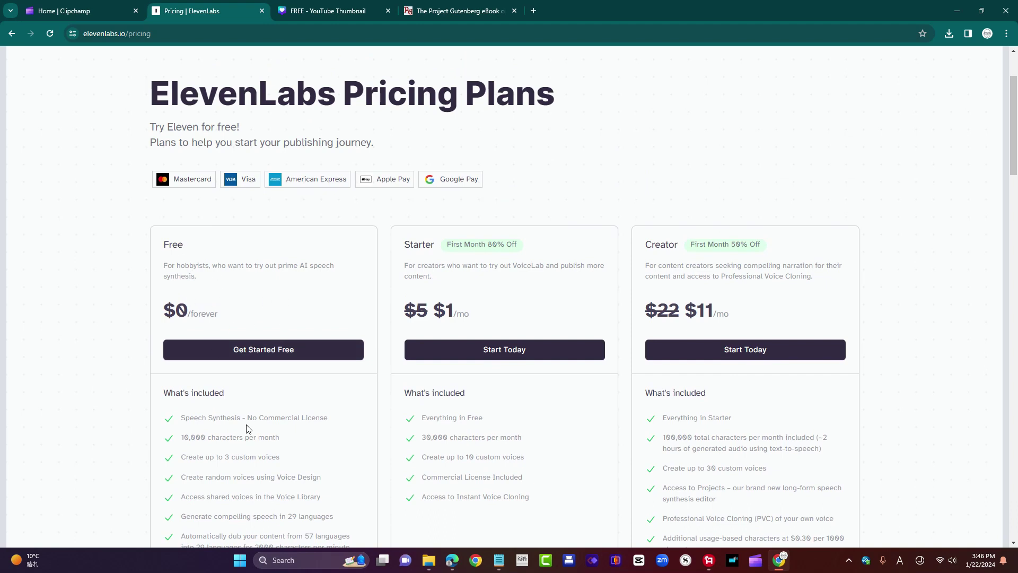
scroll(246, 385, up, 2)
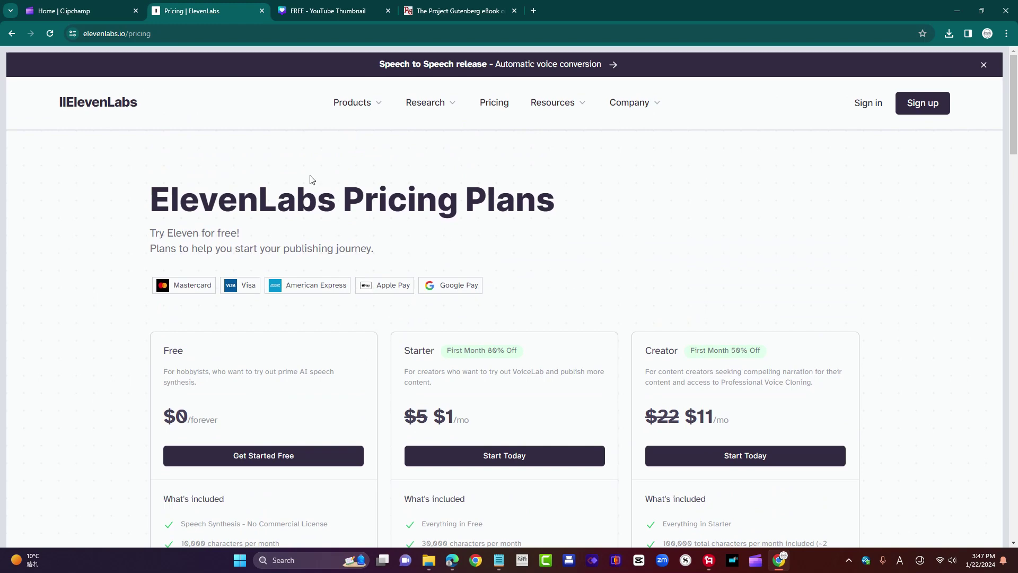
- Return to the Canva thumbnail design at Page 1 with the FREE AI TEXT TO SPEECH title
click(91, 12)
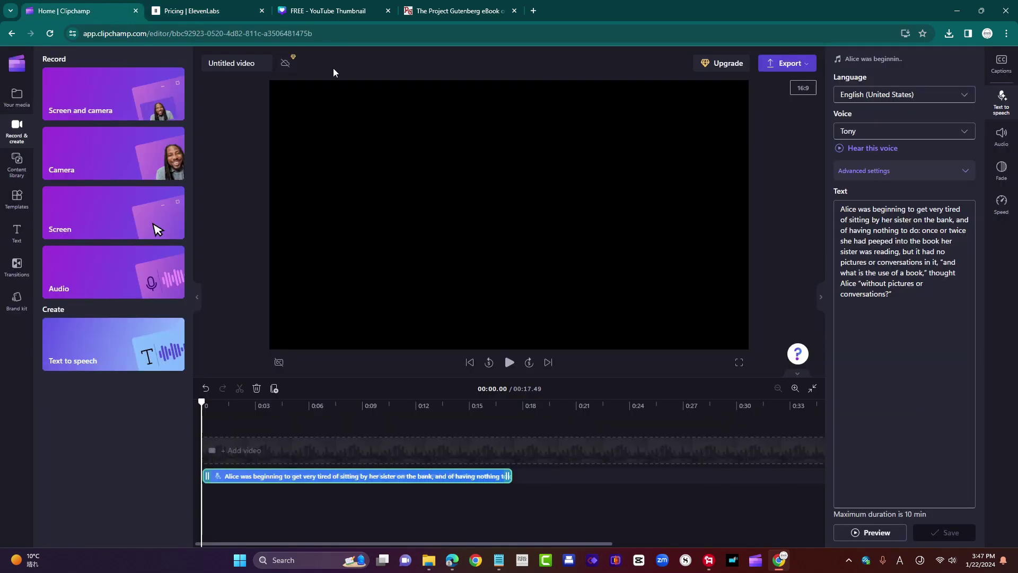
click(328, 13)
scroll(395, 350, up, 5)
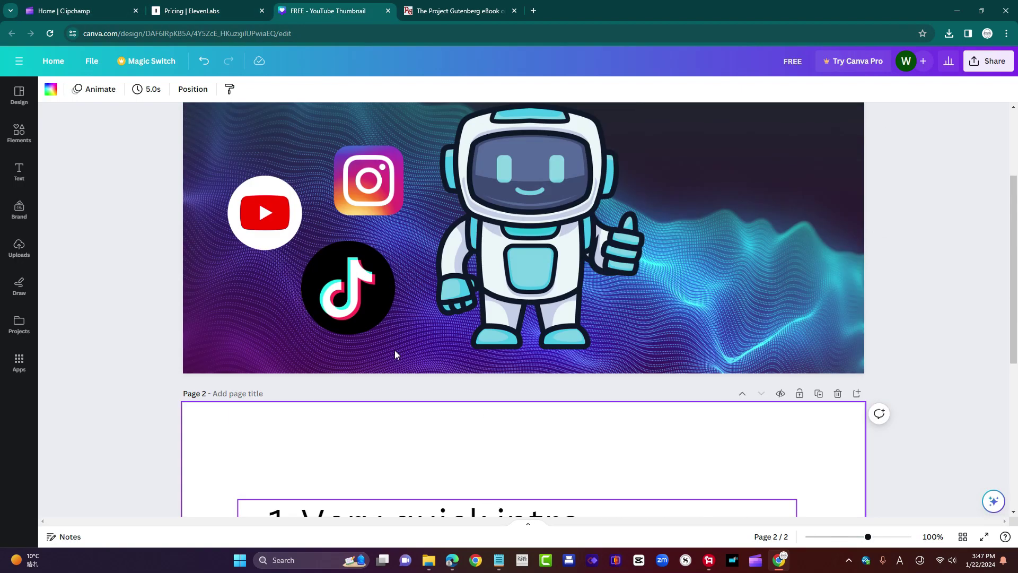
scroll(395, 350, up, 3)
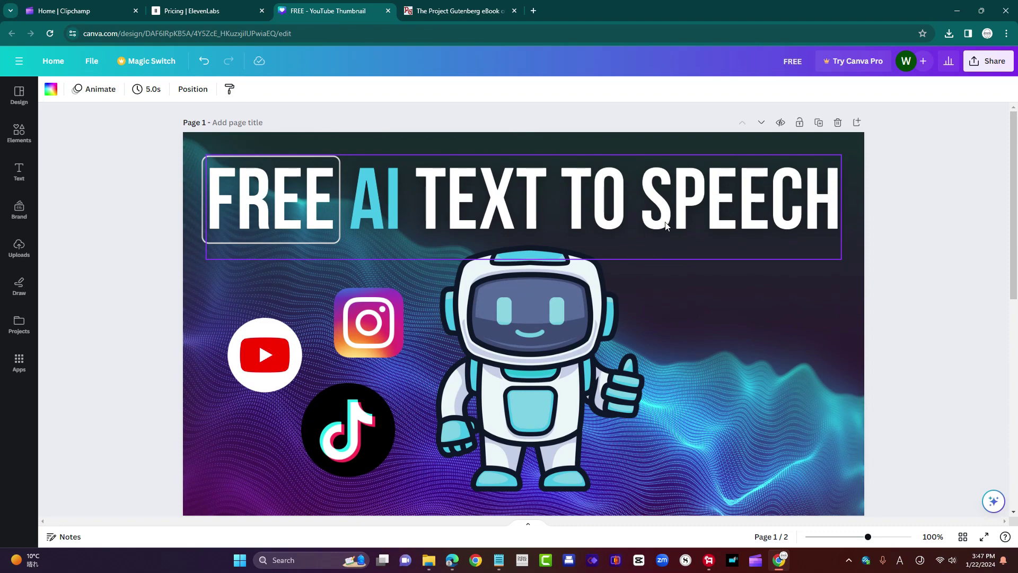
click(80, 11)
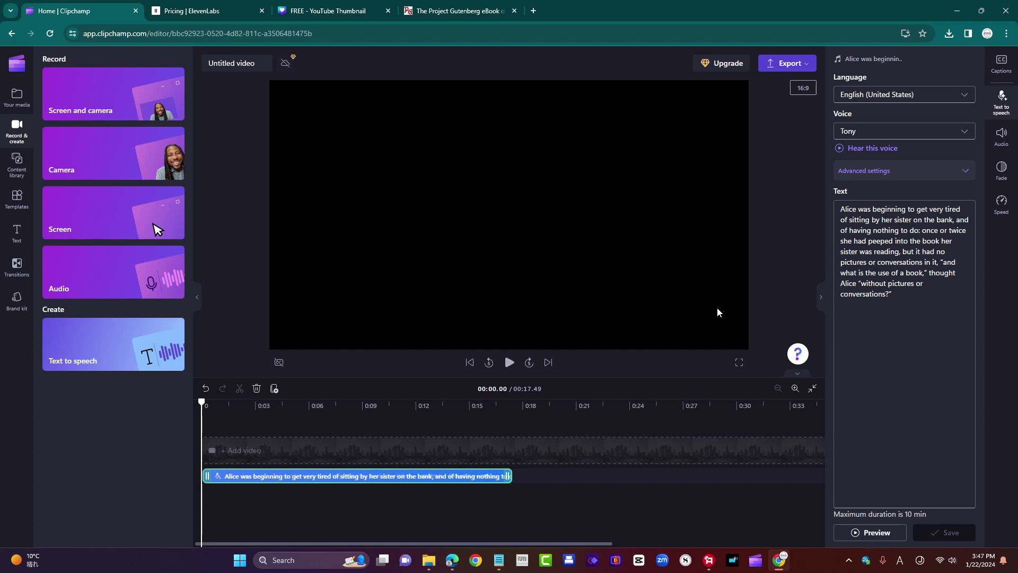
click(329, 11)
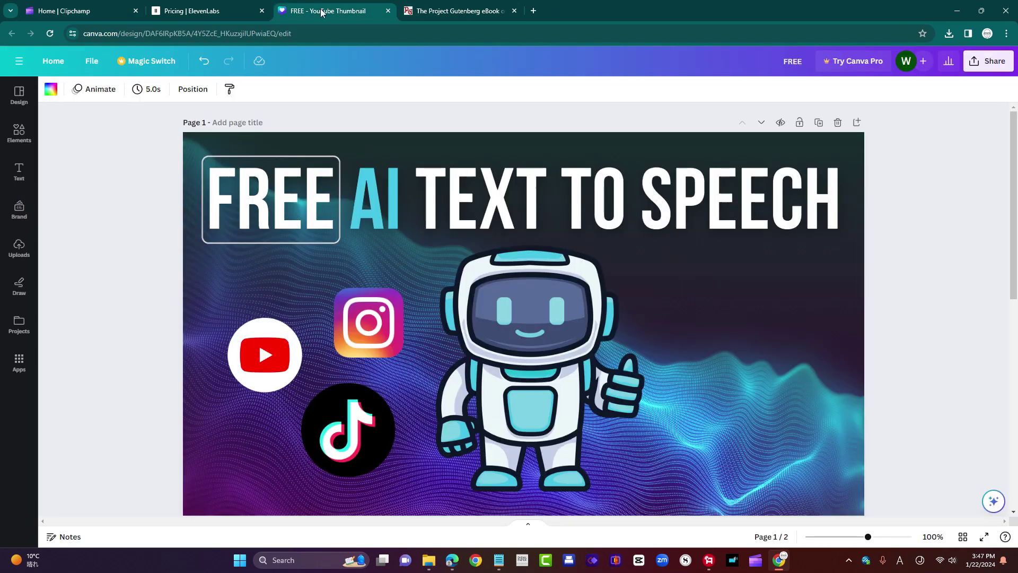